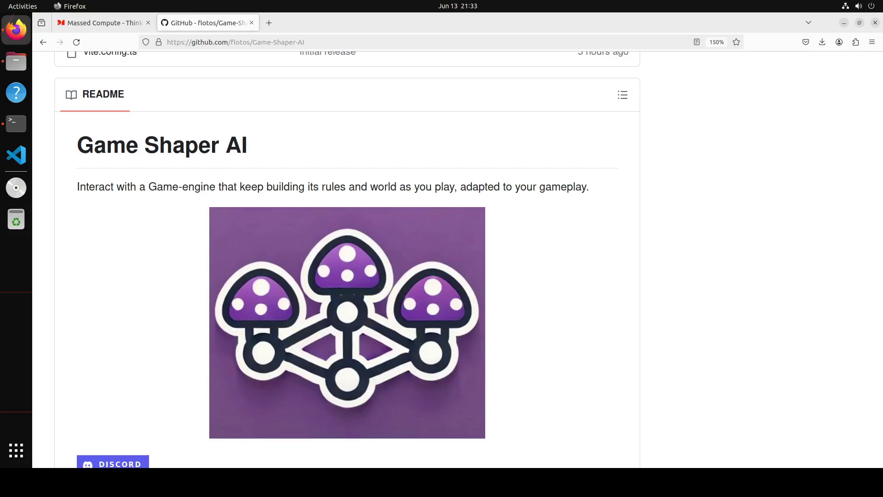
Step: View the Massed Compute home page, then return to the Game-Shaper-AI repository page
{"action": "left_click", "coordinate": [102, 23]}
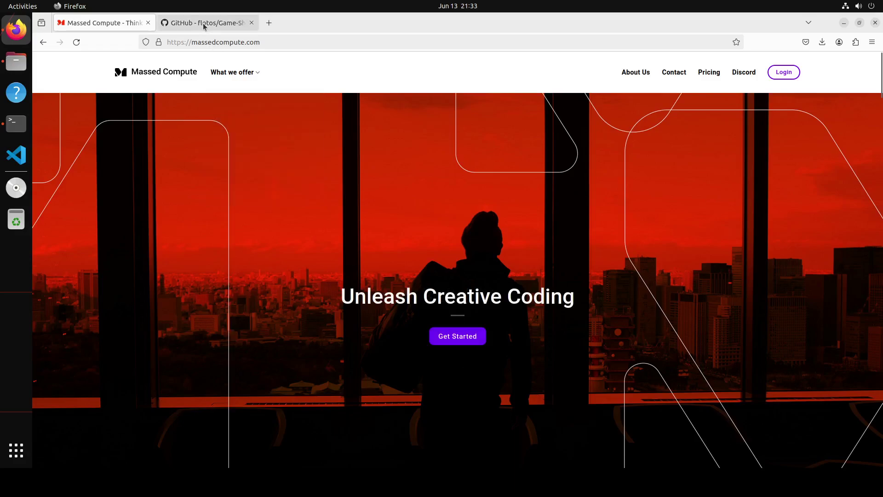
{"action": "left_click", "coordinate": [204, 23]}
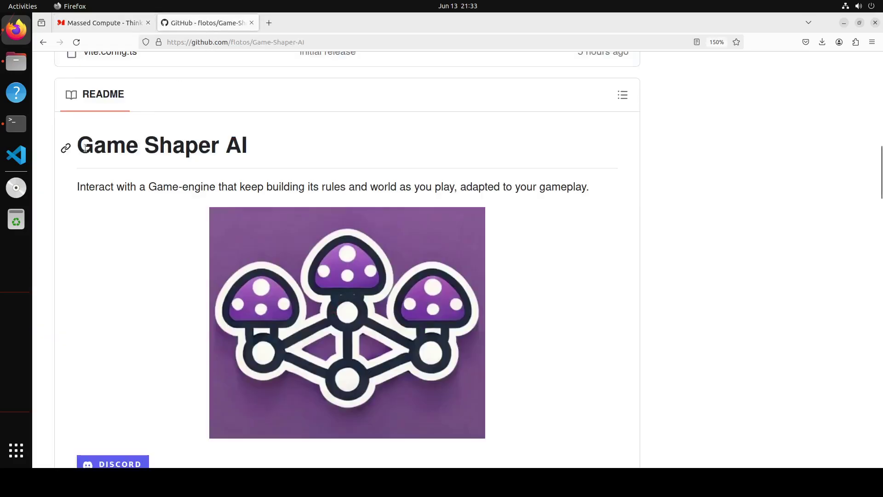
Step: Switch to the Terminal and create a conda environment named gameshaper with Python 3.11, using the -y option
{"action": "left_click", "coordinate": [27, 134]}
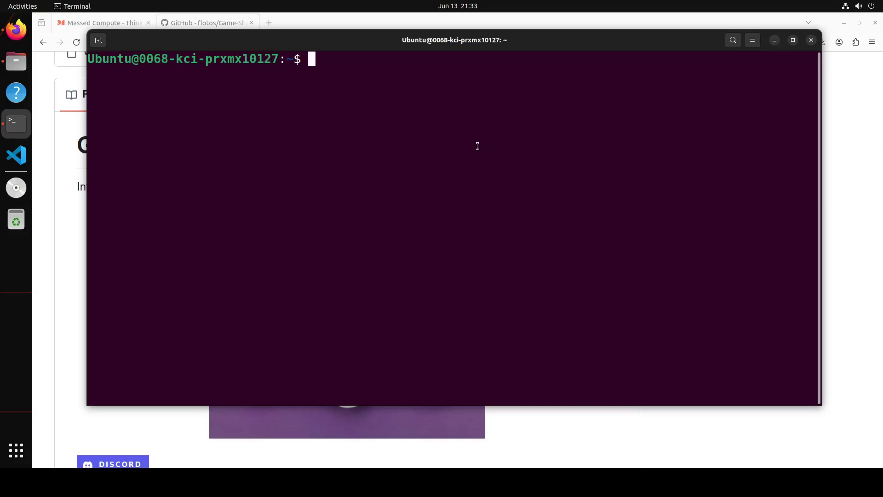
{"action": "right_click", "coordinate": [368, 127]}
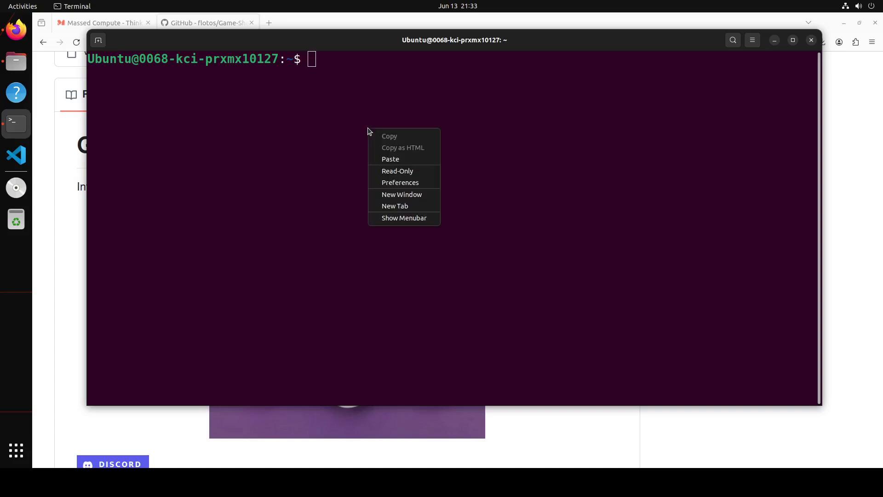
{"action": "left_click", "coordinate": [392, 156]}
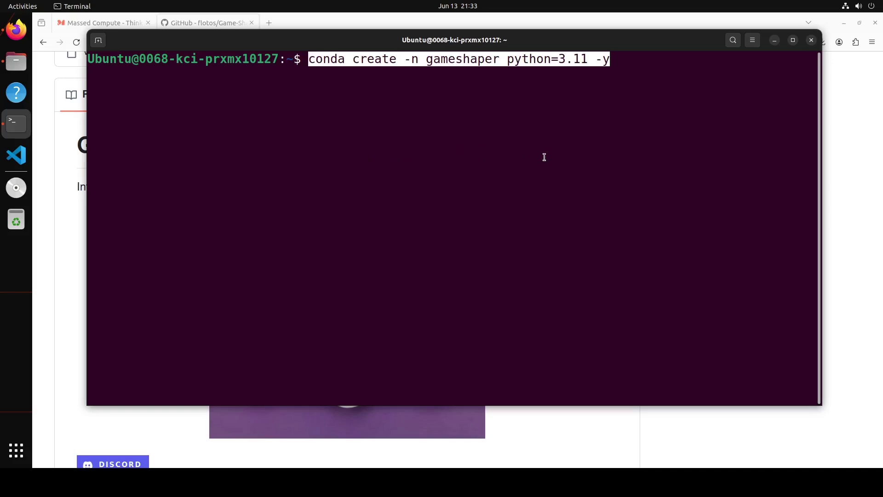
{"action": "triple_click", "coordinate": [438, 192]}
{"action": "key", "text": "Return"}
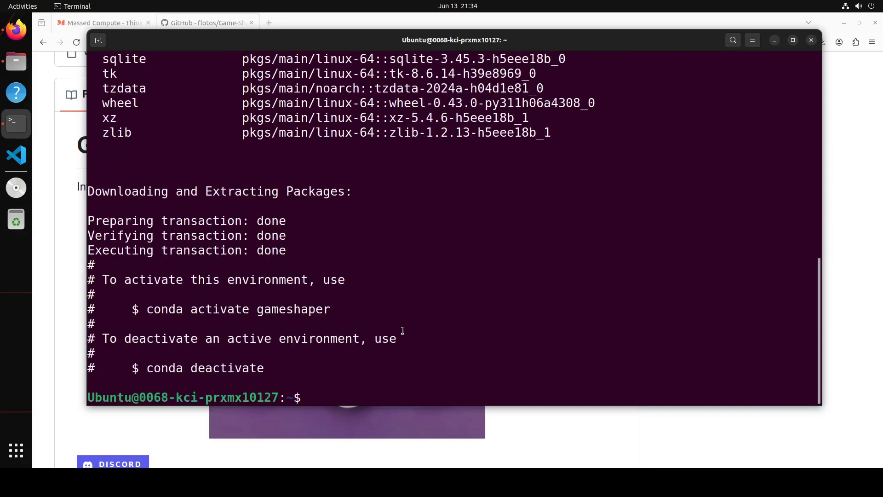
Step: Activate the gameshaper conda environment and clear the terminal output
{"action": "type", "text": "conda activate gameshaper"}
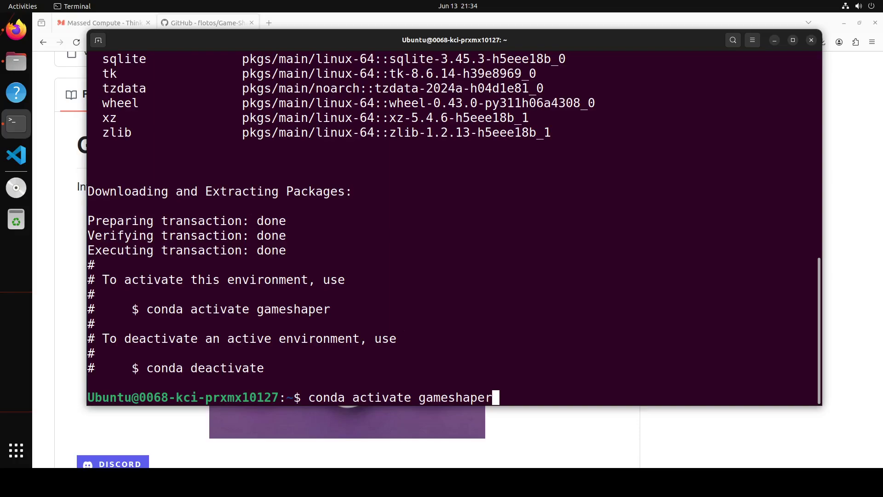
{"action": "key", "text": "Return"}
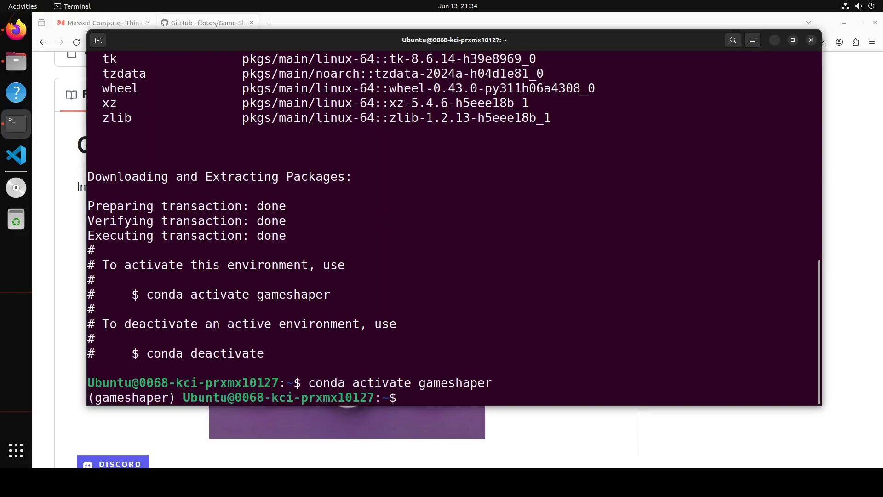
{"action": "type", "text": "clear"}
{"action": "key", "text": "Return"}
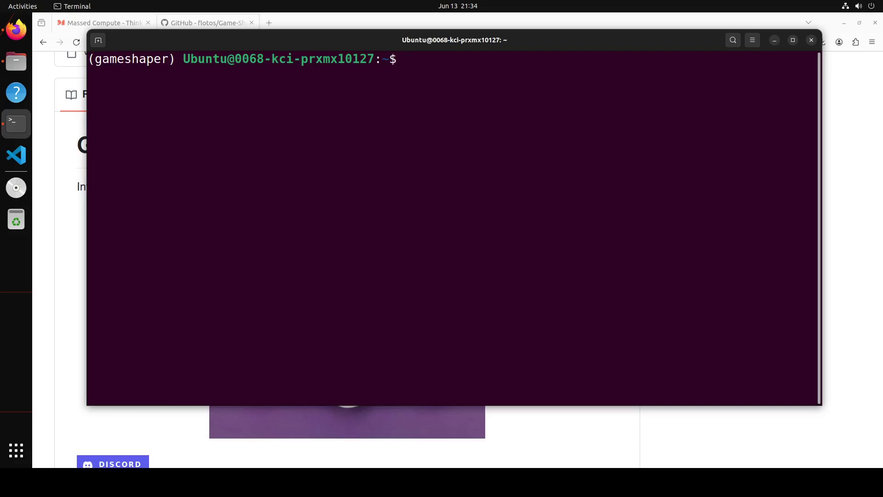
{"action": "right_click", "coordinate": [336, 129]}
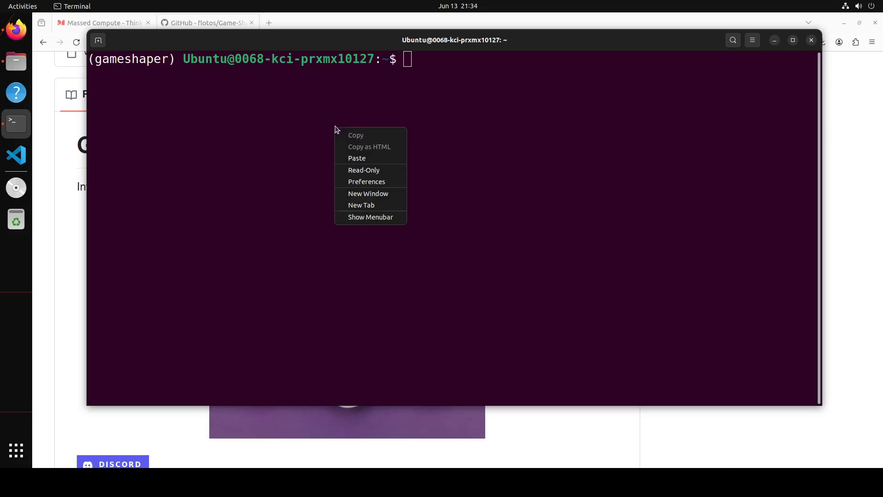
{"action": "left_click", "coordinate": [366, 158]}
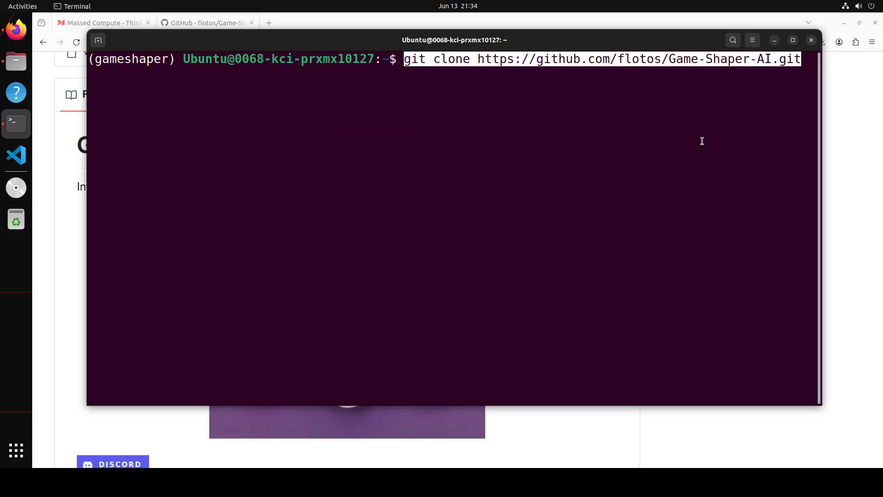
{"action": "key", "text": "Return"}
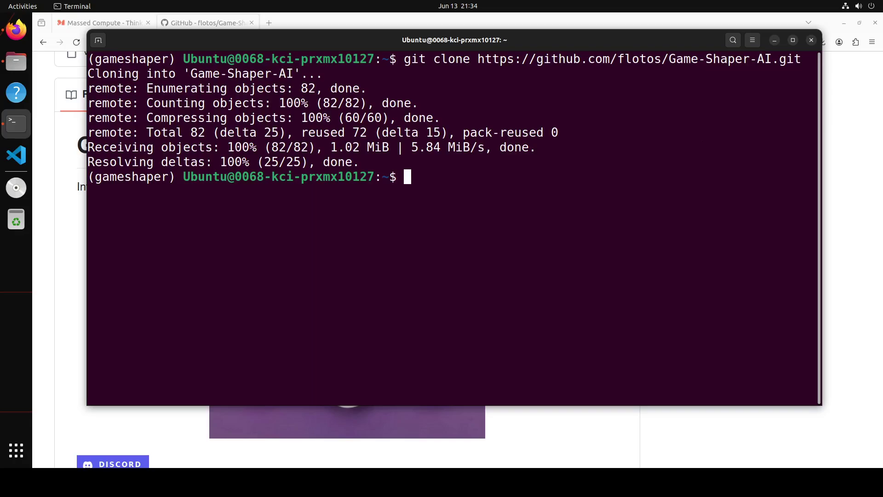
Step: Change into the Game-Shaper-AI directory and clear the terminal output
{"action": "type", "text": "cd Gam"}
{"action": "key", "text": "Tab"}
{"action": "key", "text": "Return"}
{"action": "type", "text": "cl"}
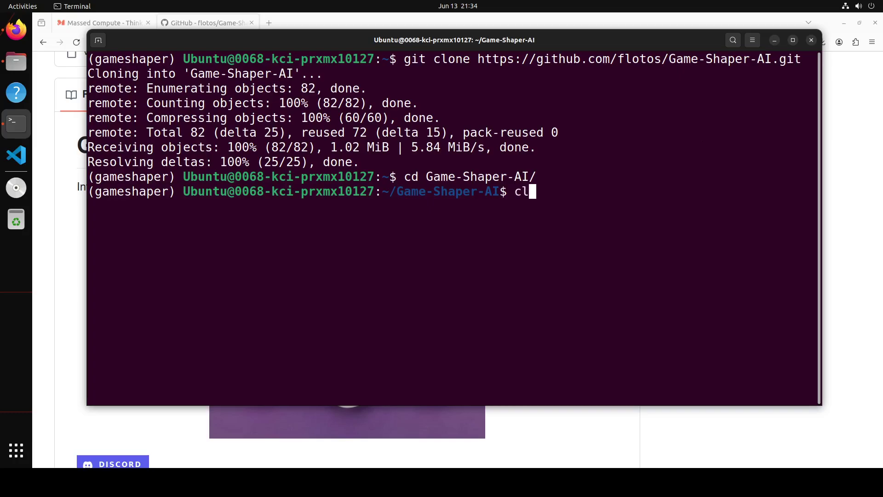
{"action": "type", "text": "ear"}
{"action": "key", "text": "Return"}
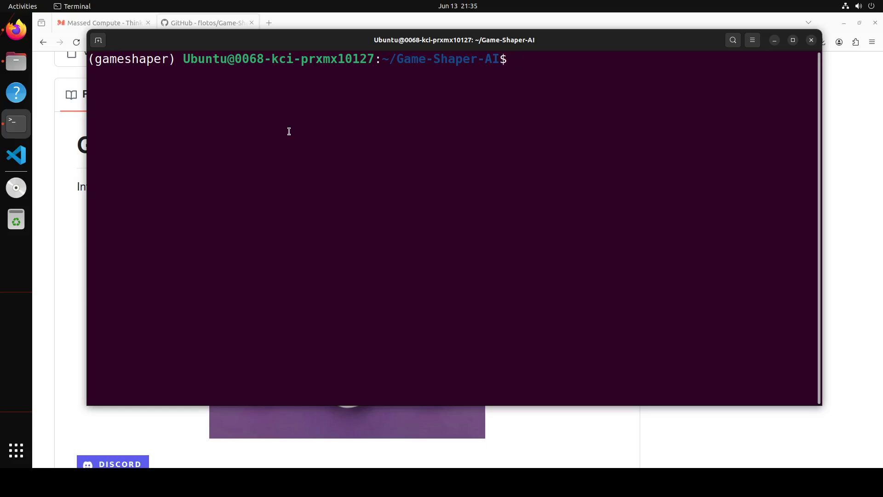
Step: Print the working directory path and create an empty .env file in it
{"action": "type", "text": "pwd"}
{"action": "key", "text": "Return"}
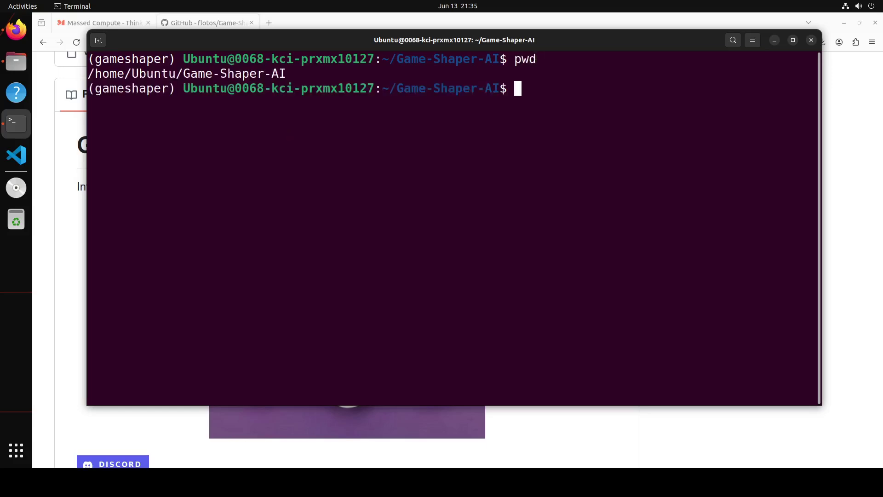
{"action": "type", "text": "touch .env"}
{"action": "key", "text": "Return"}
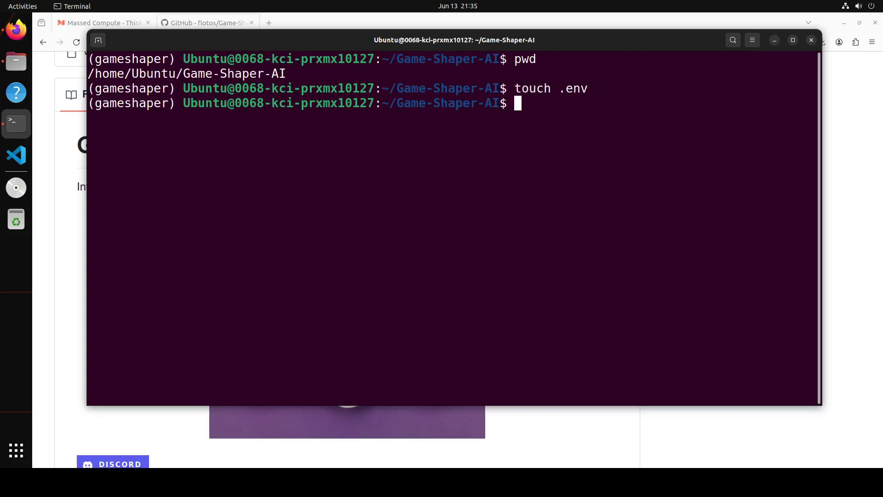
Step: Open .env in vi and paste the copied VITE_OAI_KEY placeholder, VITE_LLM_API=openai, VITE_IMG_API=openai and VITE_OAI_IMAGE_MODEL=dalle-e-3 lines
{"action": "type", "text": "vi .env"}
{"action": "key", "text": "Return"}
{"action": "key", "text": "i"}
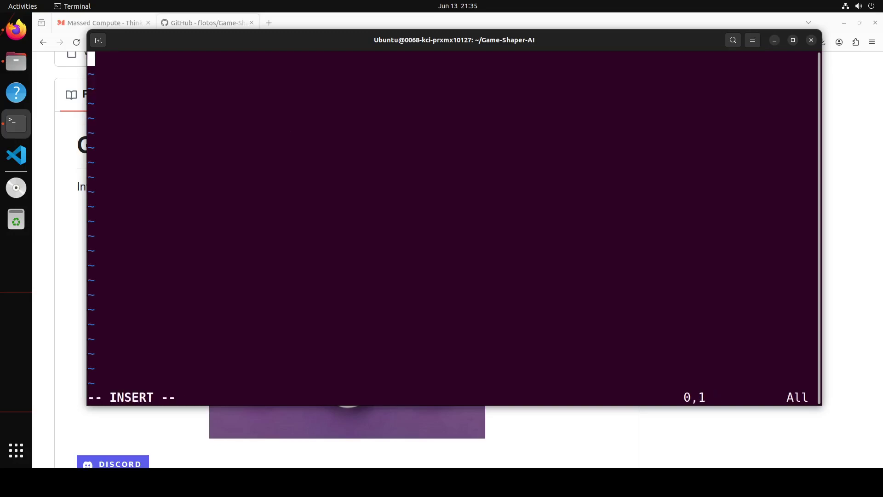
{"action": "right_click", "coordinate": [171, 71]}
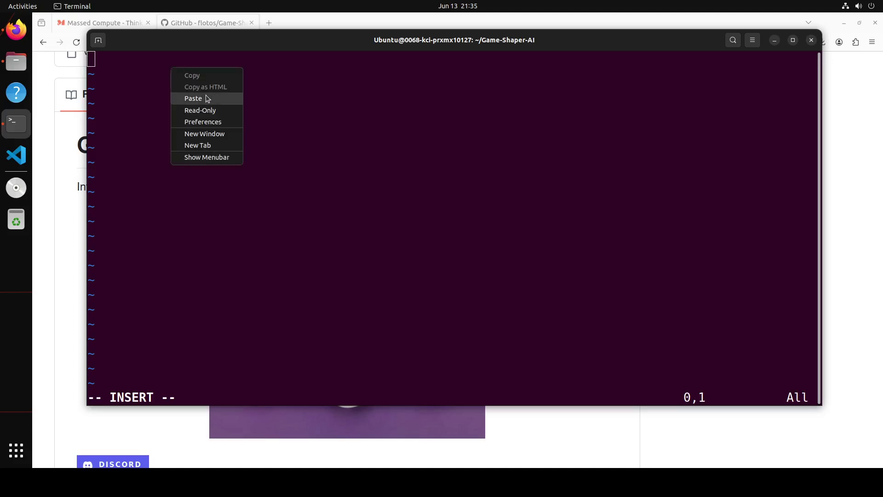
{"action": "key", "text": "Return"}
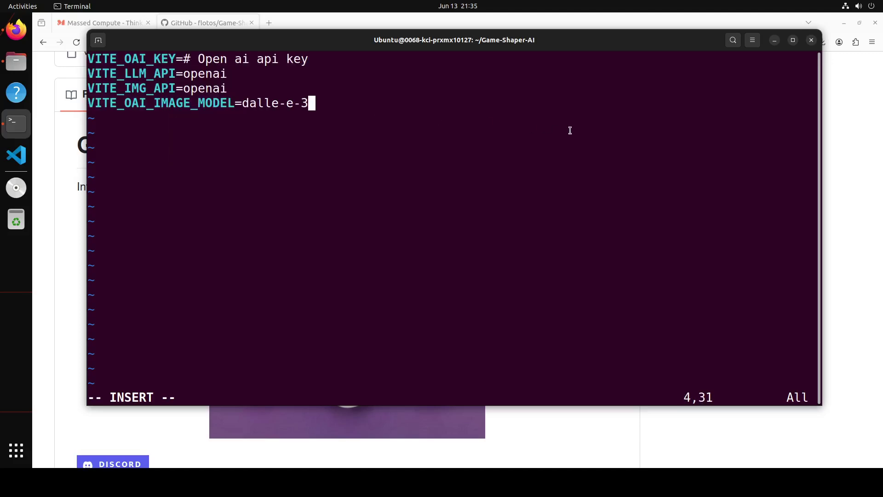
Step: Delete the placeholder text after VITE_OAI_KEY= on the first line, then save .env and quit vi
{"action": "key", "text": "Left"}
{"action": "key", "text": "Left"}
{"action": "key", "text": "Left"}
{"action": "key", "text": "Left"}
{"action": "key", "text": "Left"}
{"action": "key", "text": "Left"}
{"action": "key", "text": "Left"}
{"action": "key", "text": "Left"}
{"action": "key", "text": "Left"}
{"action": "key", "text": "Left"}
{"action": "key", "text": "Left"}
{"action": "key", "text": "Left"}
{"action": "key", "text": "Left"}
{"action": "key", "text": "Left"}
{"action": "key", "text": "Left"}
{"action": "key", "text": "Left"}
{"action": "key", "text": "Left"}
{"action": "key", "text": "Left"}
{"action": "key", "text": "Right"}
{"action": "key", "text": "Right"}
{"action": "key", "text": "Right"}
{"action": "key", "text": "Right"}
{"action": "key", "text": "Right"}
{"action": "key", "text": "Right"}
{"action": "key", "text": "Right"}
{"action": "key", "text": "Right"}
{"action": "key", "text": "Right"}
{"action": "key", "text": "Right"}
{"action": "key", "text": "Right"}
{"action": "key", "text": "Right"}
{"action": "key", "text": "Right"}
{"action": "key", "text": "Right"}
{"action": "key", "text": "Left"}
{"action": "key", "text": "Left"}
{"action": "key", "text": "Left"}
{"action": "key", "text": "Left"}
{"action": "key", "text": "Left"}
{"action": "key", "text": "Left"}
{"action": "key", "text": "Left"}
{"action": "key", "text": "Left"}
{"action": "key", "text": "Left"}
{"action": "key", "text": "Left"}
{"action": "key", "text": "Left"}
{"action": "key", "text": "Left"}
{"action": "key", "text": "Left"}
{"action": "key", "text": "Left"}
{"action": "key", "text": "Up"}
{"action": "key", "text": "Up"}
{"action": "key", "text": "Up"}
{"action": "key", "text": "Right"}
{"action": "key", "text": "Escape"}
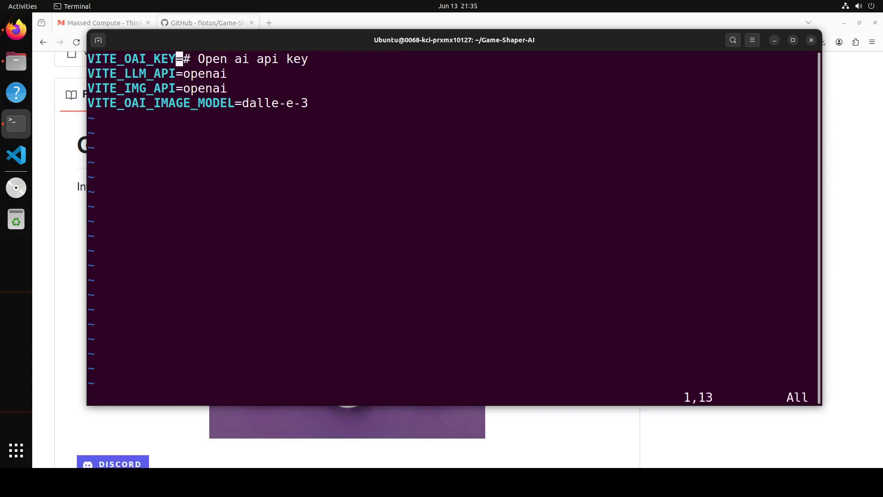
{"action": "key", "text": "Right"}
{"action": "key", "text": "x"}
{"action": "key", "text": "x"}
{"action": "key", "text": "x"}
{"action": "key", "text": "x"}
{"action": "key", "text": "x"}
{"action": "key", "text": "x"}
{"action": "key", "text": "x"}
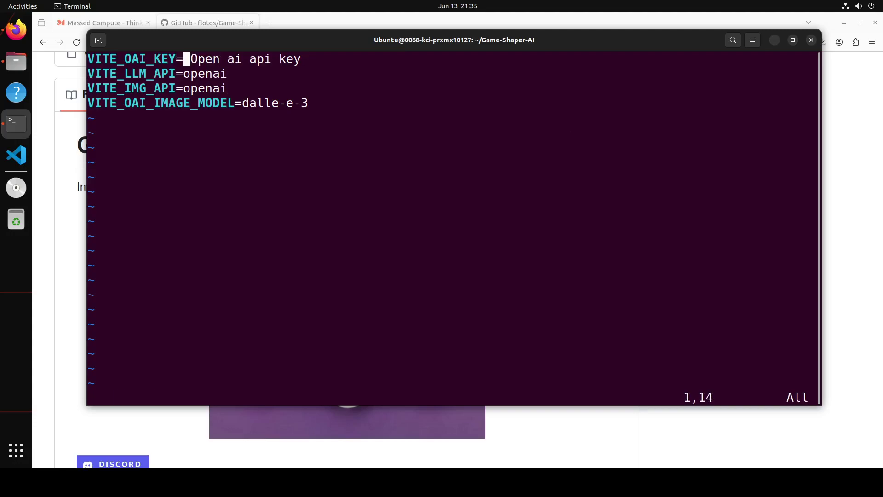
{"action": "key", "text": "x"}
{"action": "key", "text": "x"}
{"action": "key", "text": "x"}
{"action": "key", "text": "x"}
{"action": "key", "text": "x"}
{"action": "key", "text": "x"}
{"action": "key", "text": "x"}
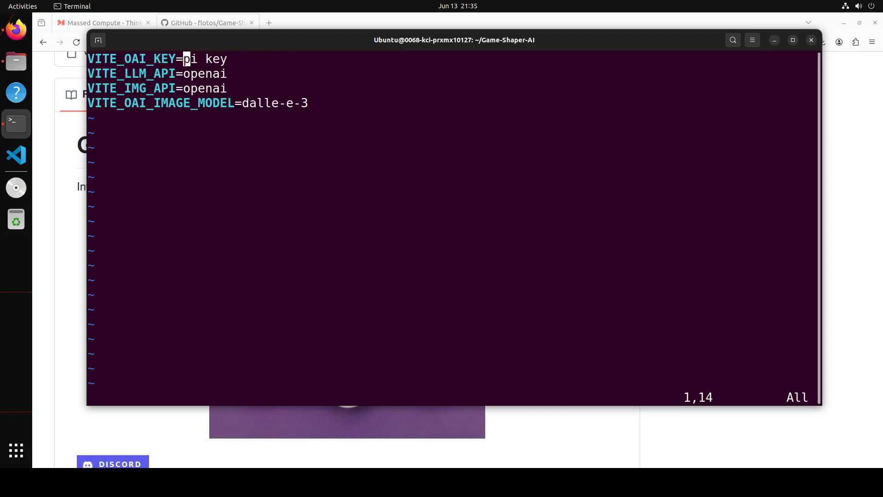
{"action": "key", "text": "x"}
{"action": "key", "text": "x"}
{"action": "key", "text": "x"}
{"action": "type", "text": ":wq"}
{"action": "key", "text": "Return"}
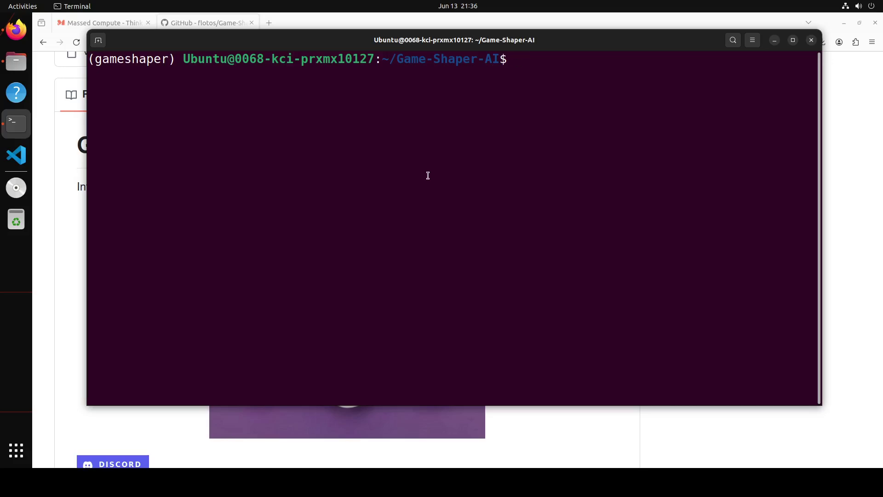
Step: Check the installed Node version with node -V and node --version
{"action": "type", "text": "node -v"}
{"action": "key", "text": "BackSpace"}
{"action": "type", "text": "V"}
{"action": "key", "text": "Return"}
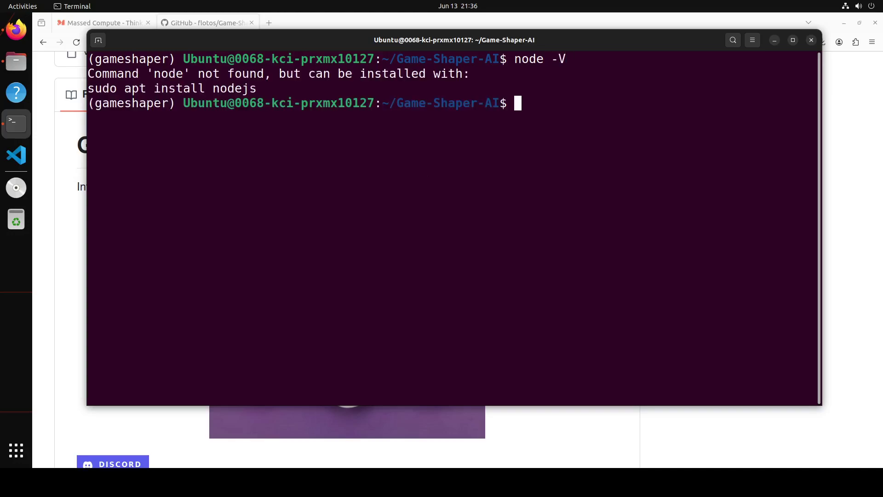
{"action": "type", "text": "NODE"}
{"action": "key", "text": "BackSpace"}
{"action": "key", "text": "BackSpace"}
{"action": "key", "text": "BackSpace"}
{"action": "key", "text": "BackSpace"}
{"action": "type", "text": "node --version"}
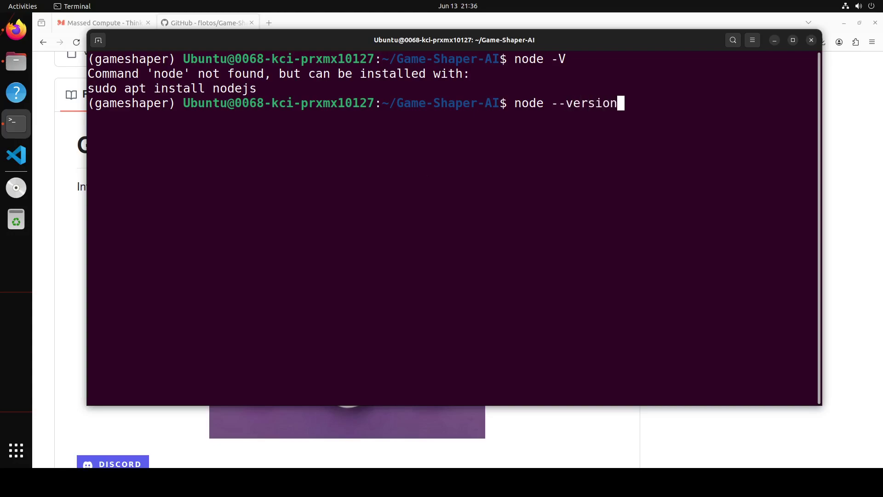
{"action": "key", "text": "Return"}
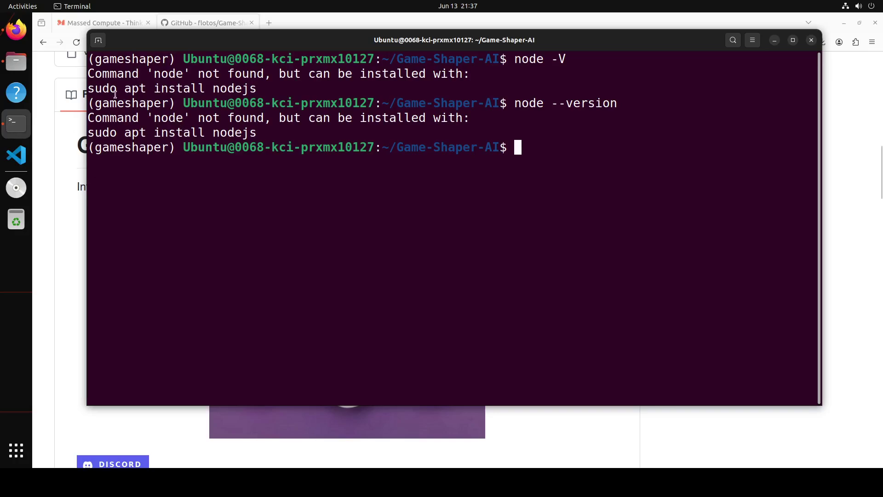
Step: Install Node.js with the suggested command sudo apt install nodejs, answering Y to continue
{"action": "left_click_drag", "start_coordinate": [91, 89], "coordinate": [255, 88]}
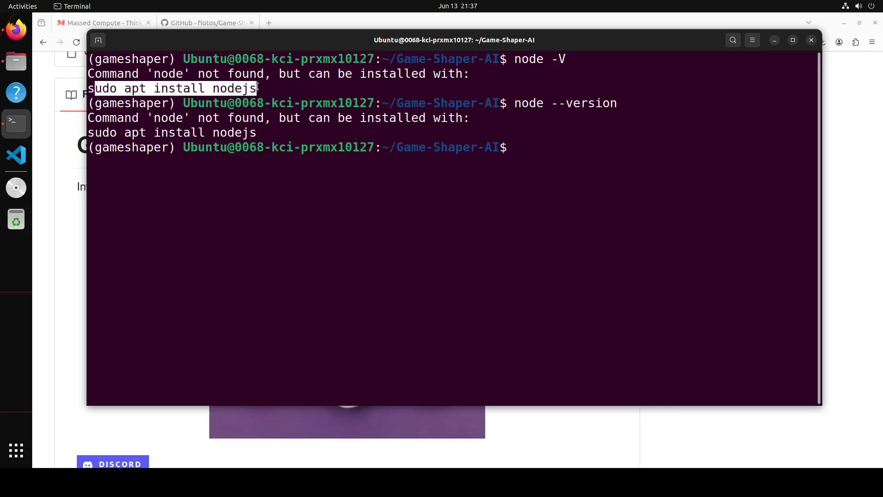
{"action": "right_click", "coordinate": [244, 88]}
{"action": "left_click", "coordinate": [272, 96]}
{"action": "right_click", "coordinate": [512, 219]}
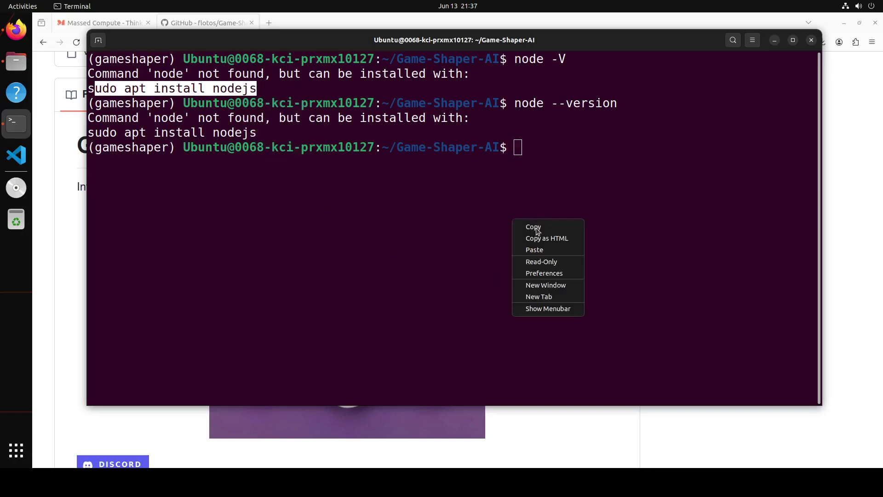
{"action": "left_click", "coordinate": [535, 250]}
{"action": "key", "text": "Left"}
{"action": "key", "text": "Left"}
{"action": "key", "text": "Left"}
{"action": "key", "text": "Left"}
{"action": "key", "text": "Left"}
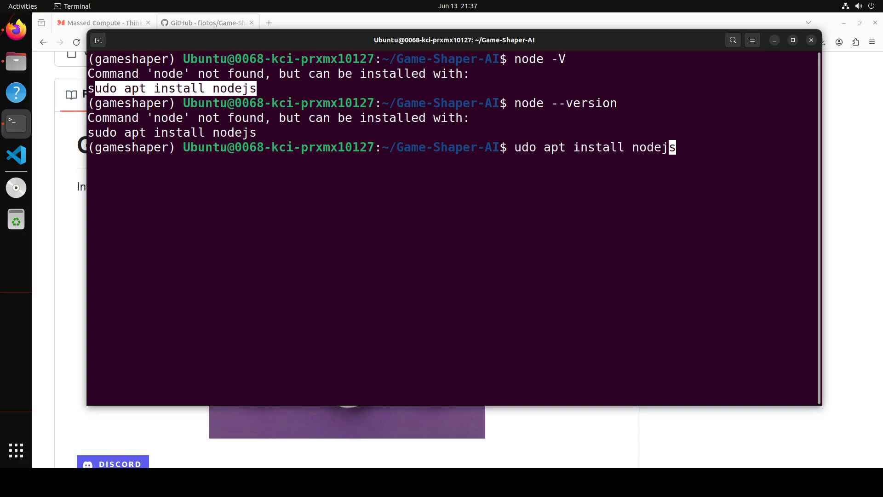
{"action": "key", "text": "Left"}
{"action": "key", "text": "Left"}
{"action": "key", "text": "Left"}
{"action": "key", "text": "Left"}
{"action": "key", "text": "Left"}
{"action": "key", "text": "Left"}
{"action": "key", "text": "Left"}
{"action": "key", "text": "Left"}
{"action": "key", "text": "Left"}
{"action": "key", "text": "Left"}
{"action": "key", "text": "Left"}
{"action": "key", "text": "Left"}
{"action": "key", "text": "Left"}
{"action": "key", "text": "Left"}
{"action": "key", "text": "Left"}
{"action": "key", "text": "Left"}
{"action": "key", "text": "Left"}
{"action": "type", "text": "s"}
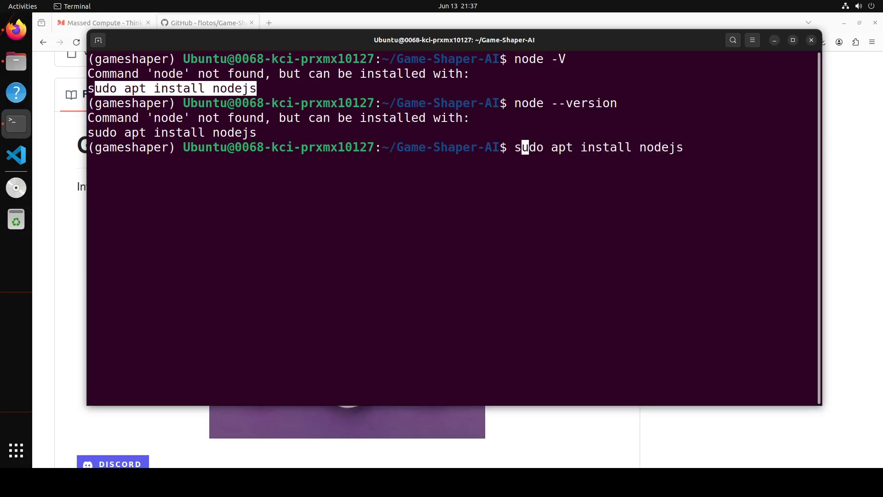
{"action": "key", "text": "Return"}
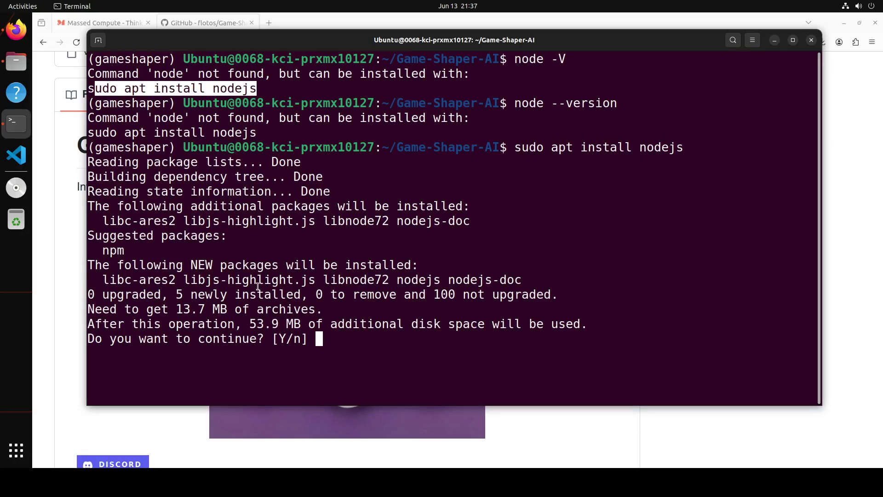
{"action": "type", "text": "Y"}
{"action": "key", "text": "Return"}
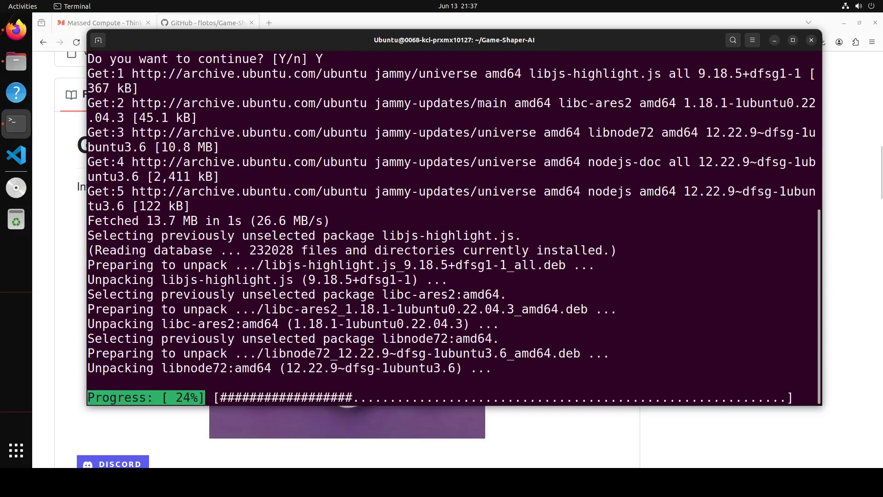
Step: Install npm with sudo apt install npm, answering Y to continue
{"action": "key", "text": "Up"}
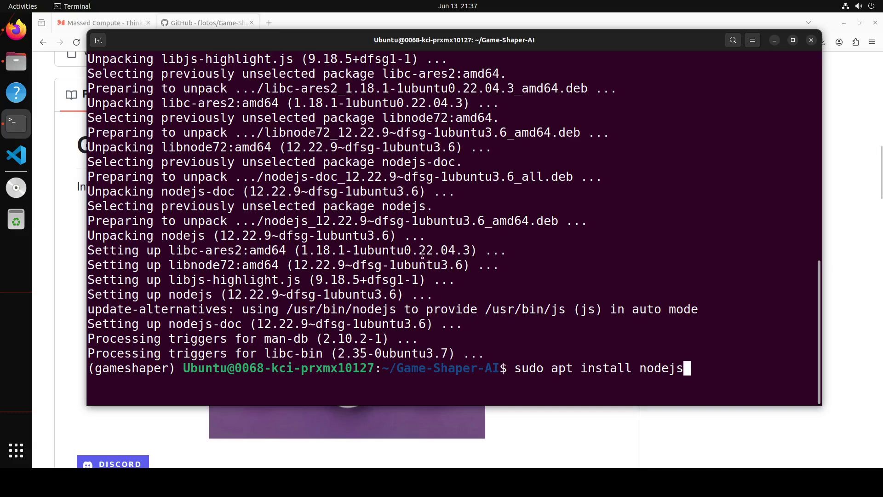
{"action": "key", "text": "BackSpace"}
{"action": "key", "text": "BackSpace"}
{"action": "key", "text": "BackSpace"}
{"action": "key", "text": "BackSpace"}
{"action": "key", "text": "BackSpace"}
{"action": "key", "text": "BackSpace"}
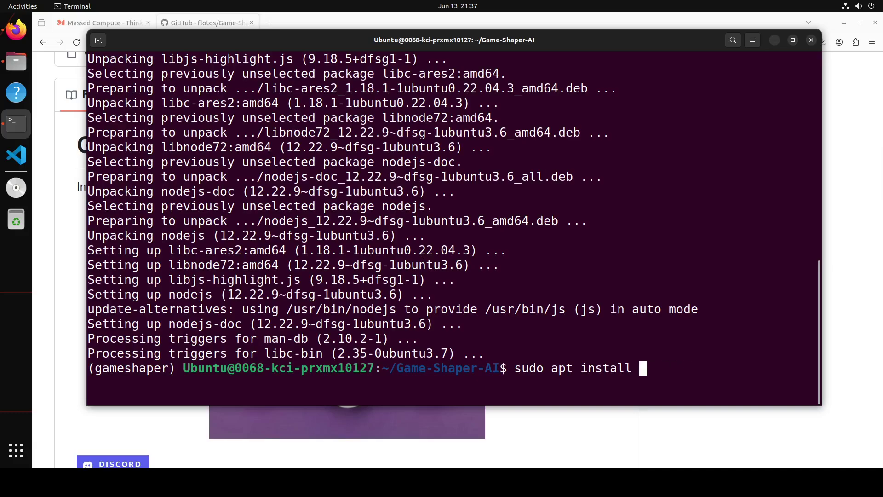
{"action": "type", "text": "npm"}
{"action": "key", "text": "Return"}
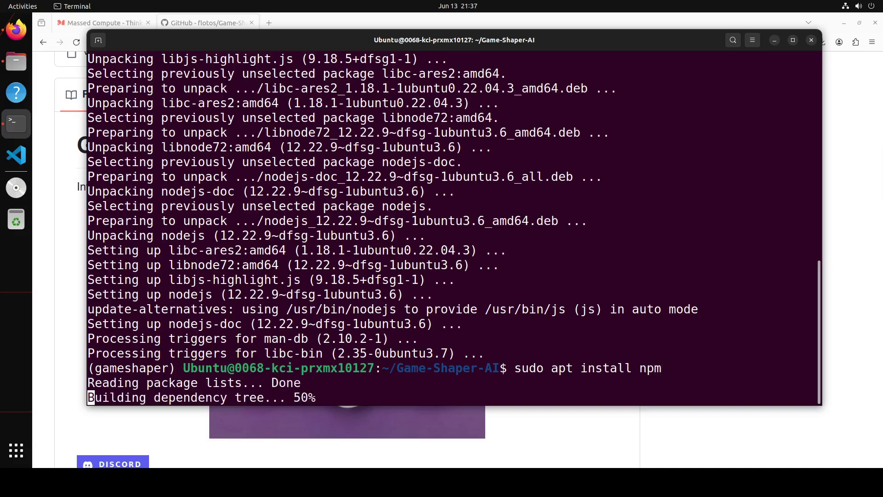
{"action": "type", "text": "Y"}
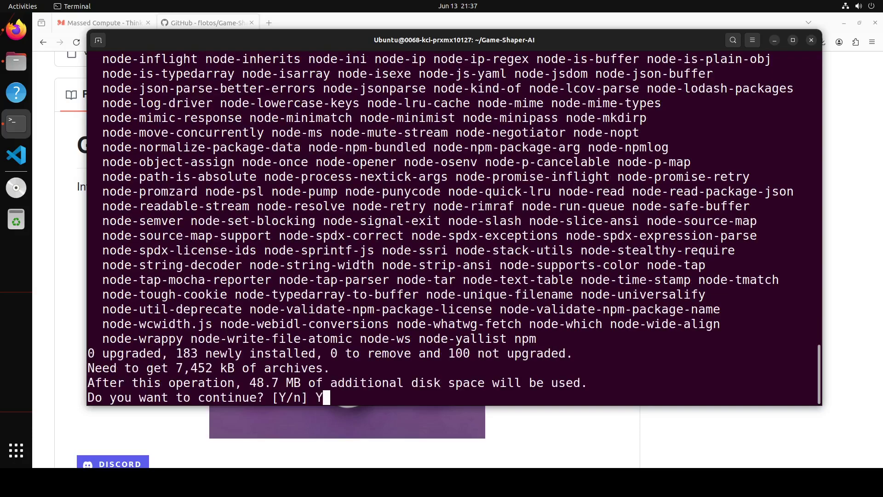
{"action": "key", "text": "Return"}
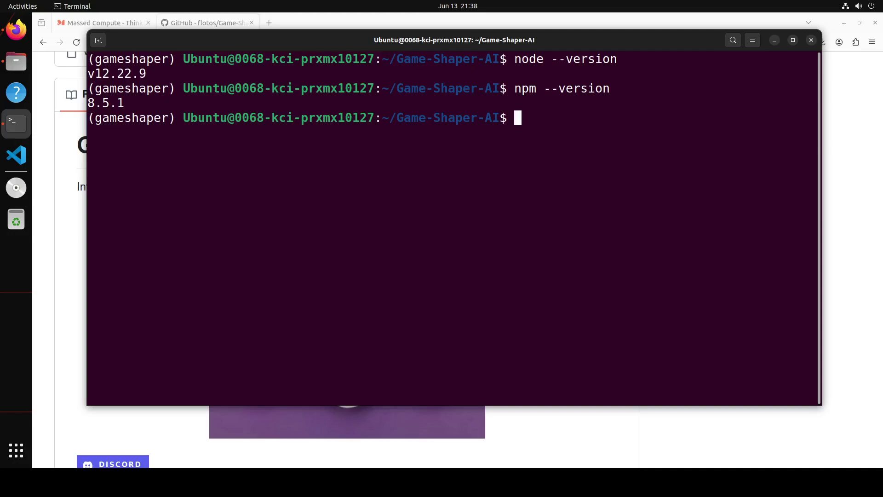
Step: Clear the terminal, list the repository files with ls -ltr and locate the start.bat and start.sh launch scripts
{"action": "key", "text": "ctrl+l"}
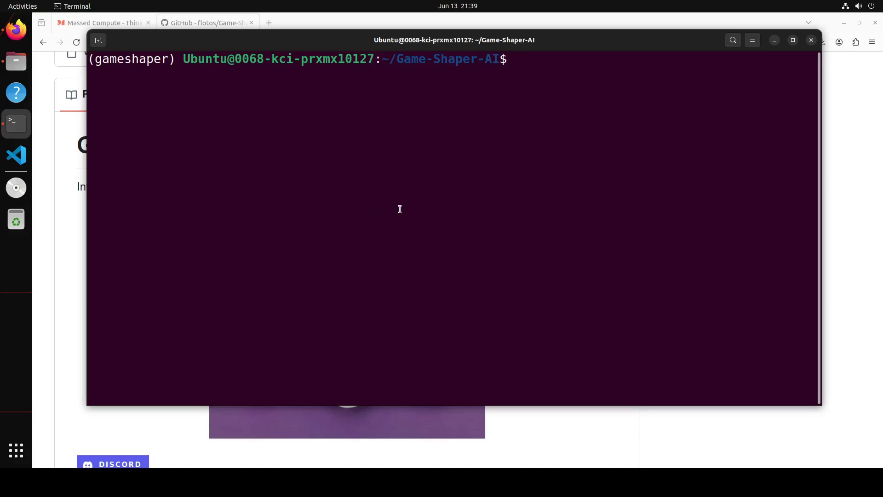
{"action": "type", "text": "ls -ltr"}
{"action": "key", "text": "Return"}
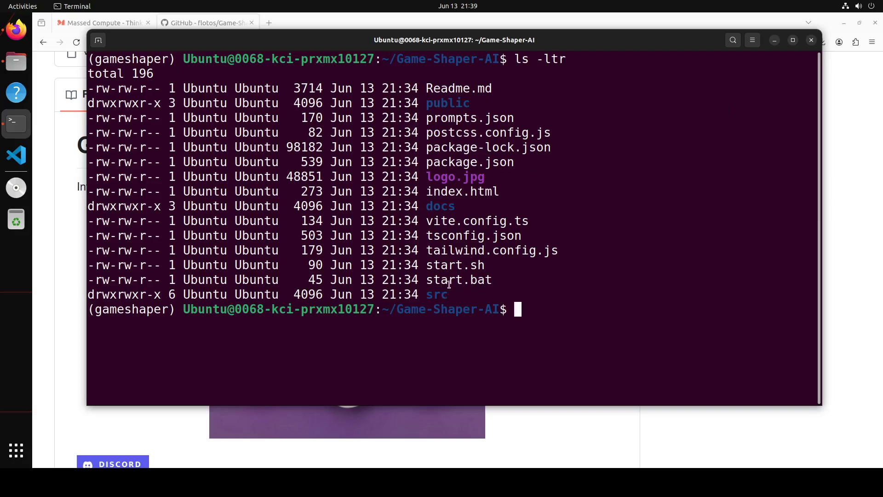
{"action": "left_click_drag", "start_coordinate": [430, 281], "coordinate": [486, 279]}
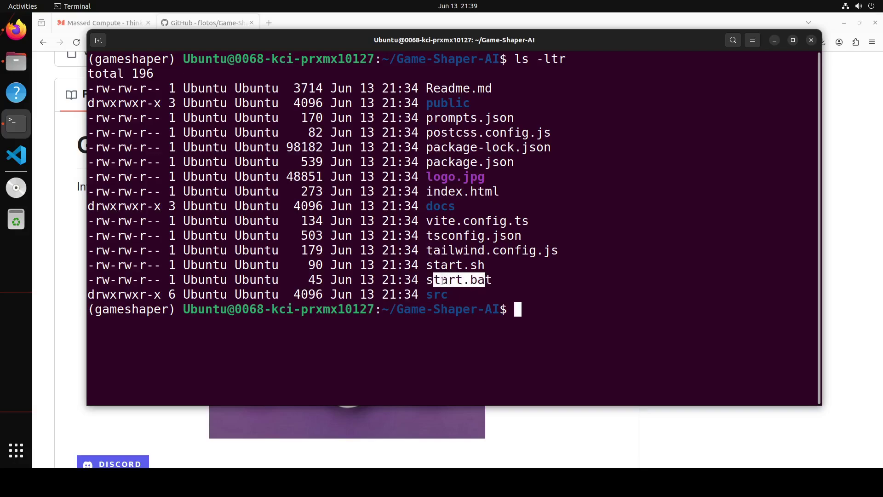
{"action": "left_click_drag", "start_coordinate": [424, 266], "coordinate": [486, 265]}
{"action": "left_click", "coordinate": [557, 290]}
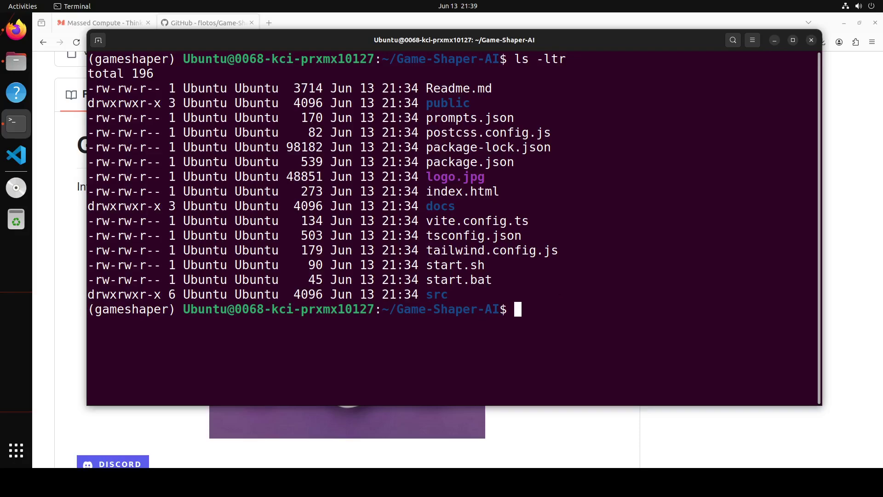
Step: Clear the terminal and launch the application with ./start.sh
{"action": "type", "text": "clear"}
{"action": "key", "text": "Return"}
{"action": "type", "text": "."}
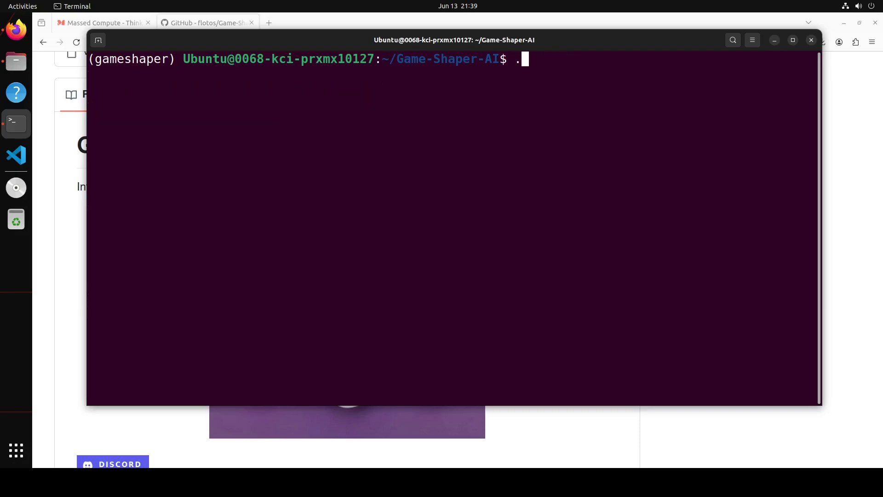
{"action": "type", "text": "/start.sh"}
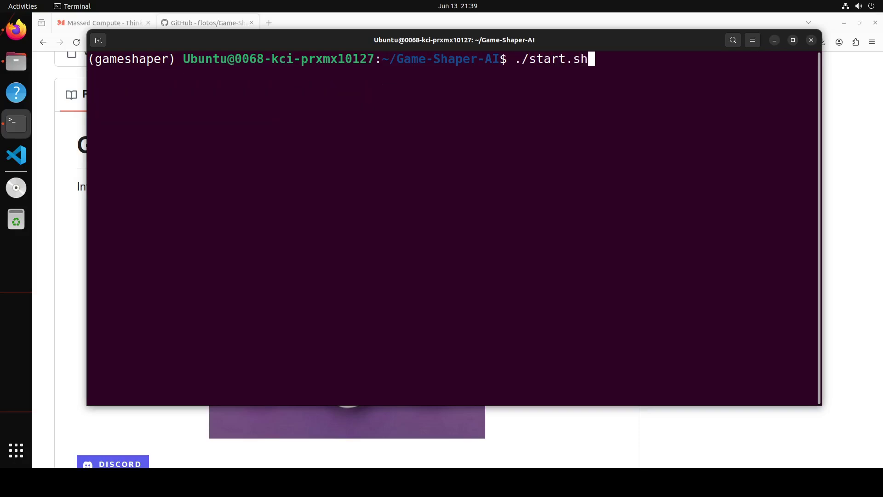
{"action": "key", "text": "Return"}
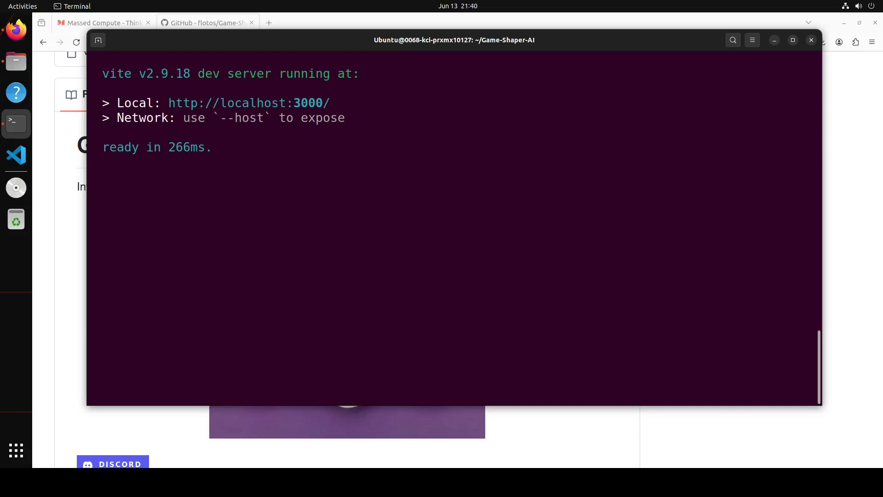
{"action": "left_click", "coordinate": [269, 23]}
{"action": "type", "text": "http"}
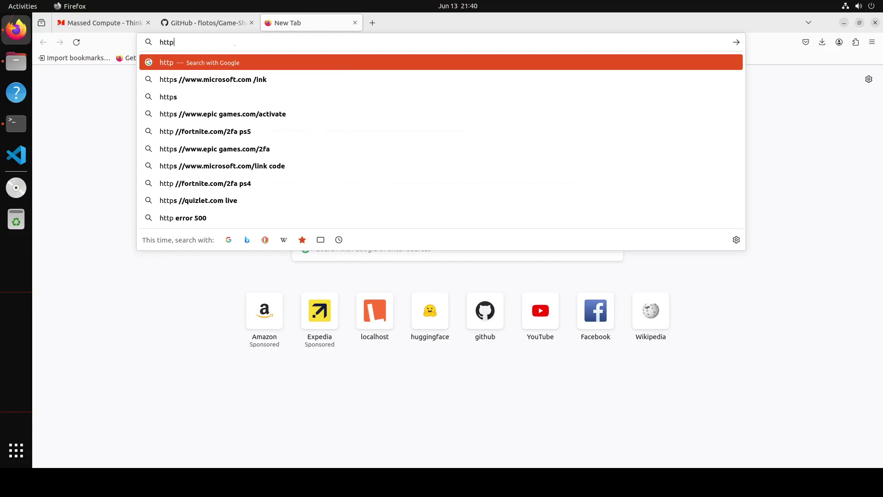
{"action": "type", "text": "://loca"}
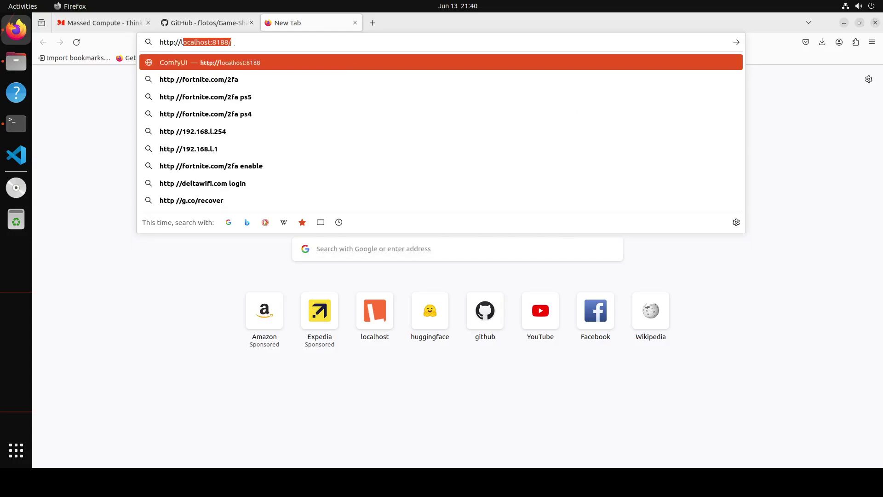
{"action": "type", "text": "lhost"}
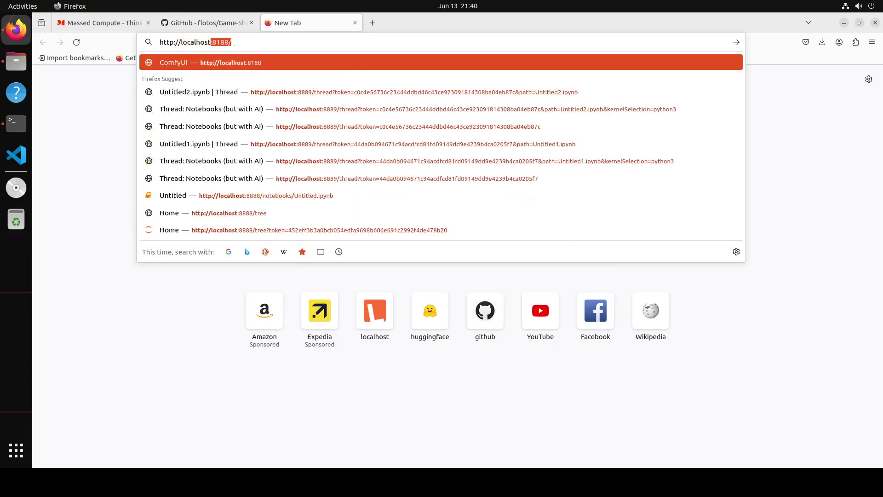
{"action": "type", "text": ":3000"}
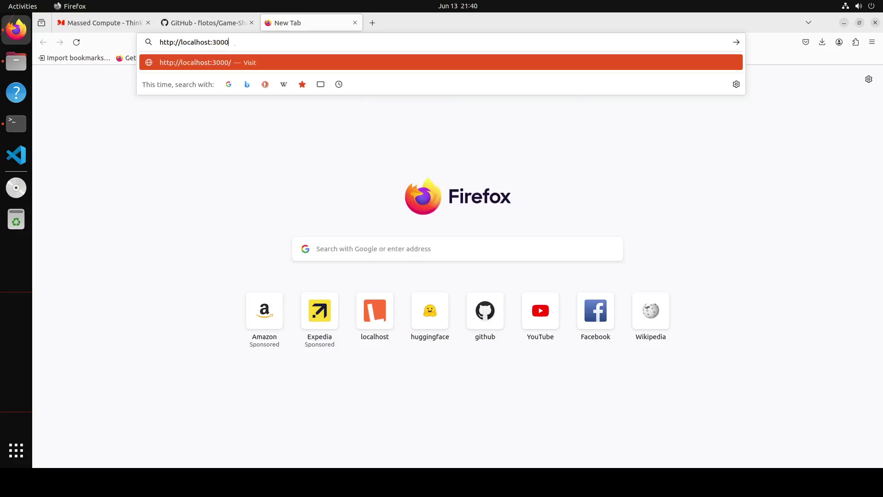
{"action": "key", "text": "Return"}
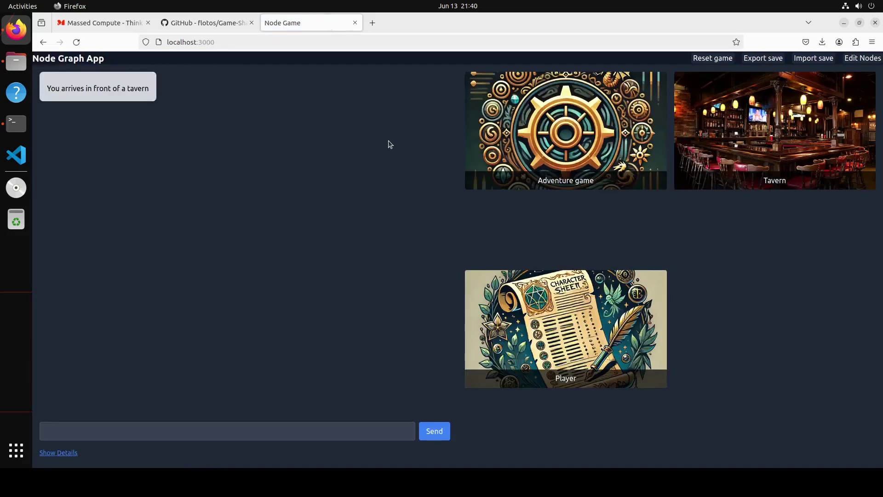
Step: View the Tavern node's description, then examine the current nodes' properties in the Details view and close it
{"action": "left_click", "coordinate": [137, 433]}
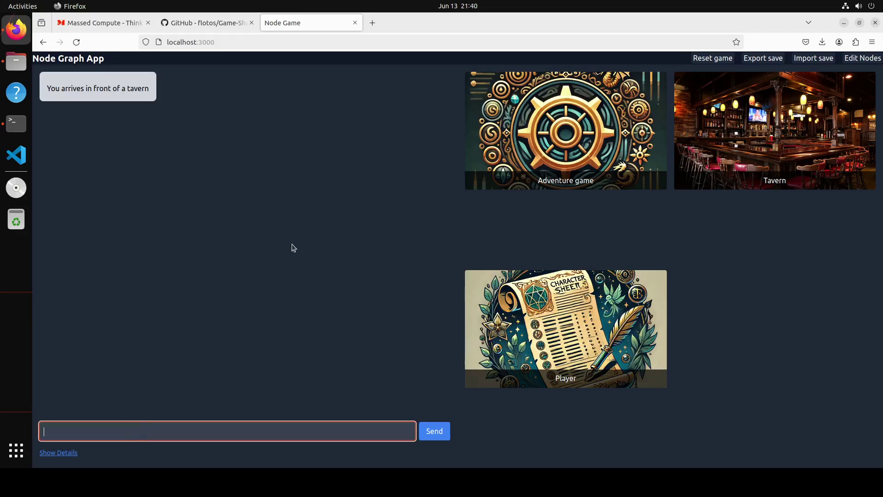
{"action": "left_click", "coordinate": [761, 118]}
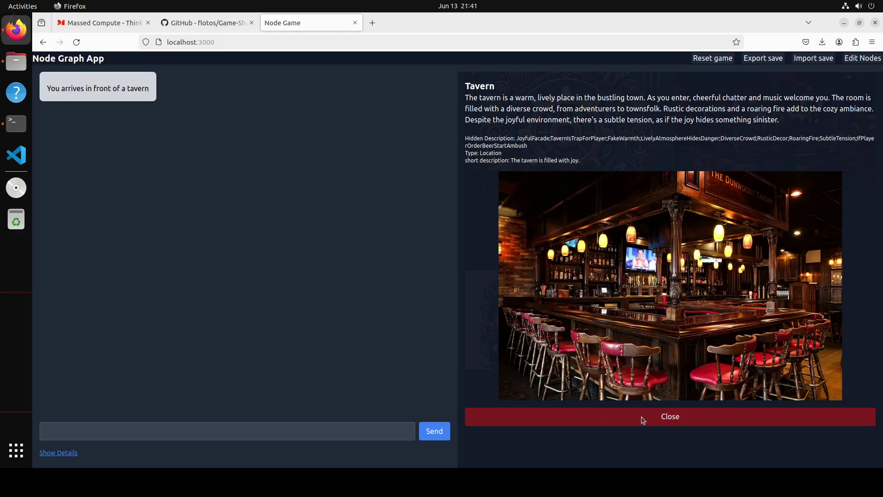
{"action": "left_click", "coordinate": [176, 428]}
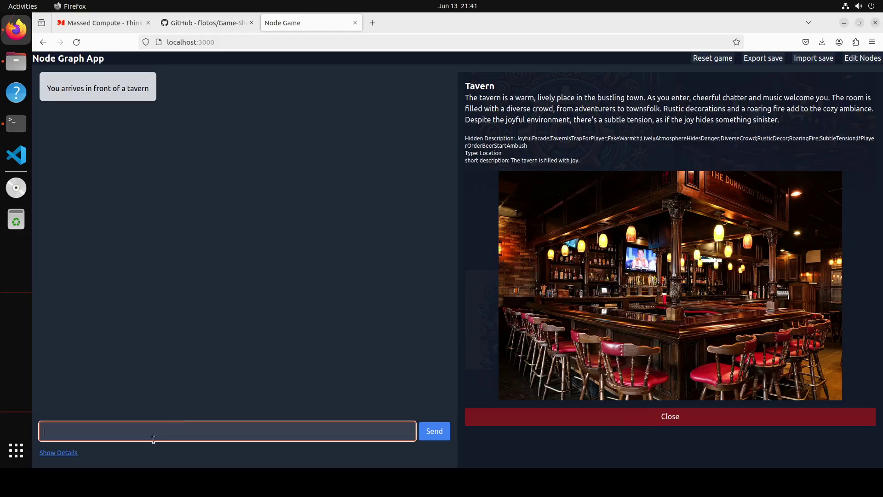
{"action": "left_click", "coordinate": [63, 453]}
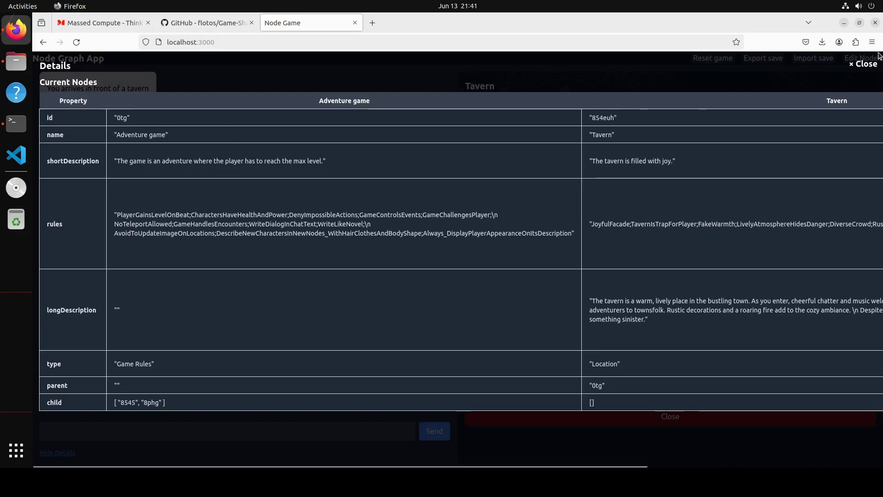
{"action": "left_click", "coordinate": [863, 65]}
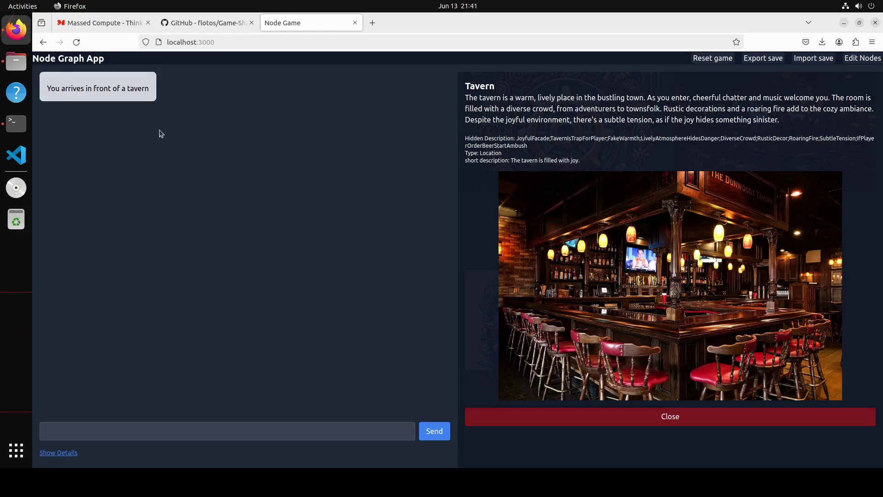
Step: Send the game message "I want to drink beer but I dont have money"
{"action": "left_click", "coordinate": [86, 430]}
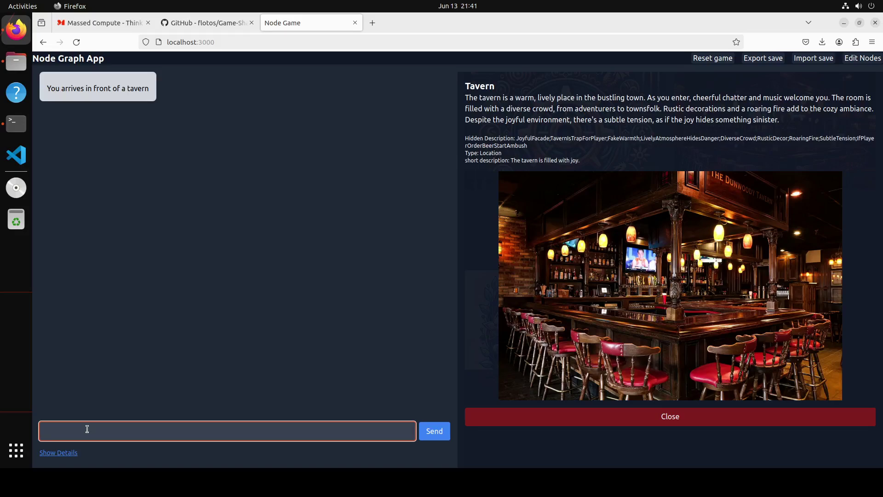
{"action": "type", "text": "I want to drink beer but I dont have money"}
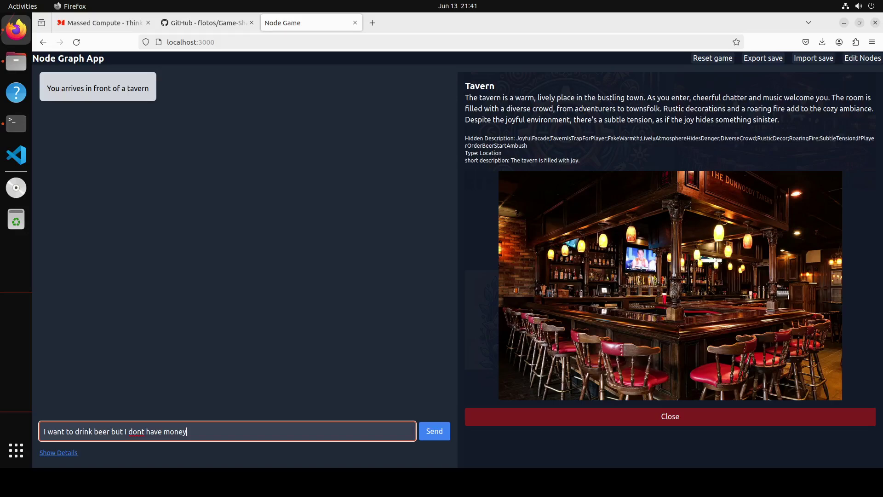
{"action": "key", "text": "Return"}
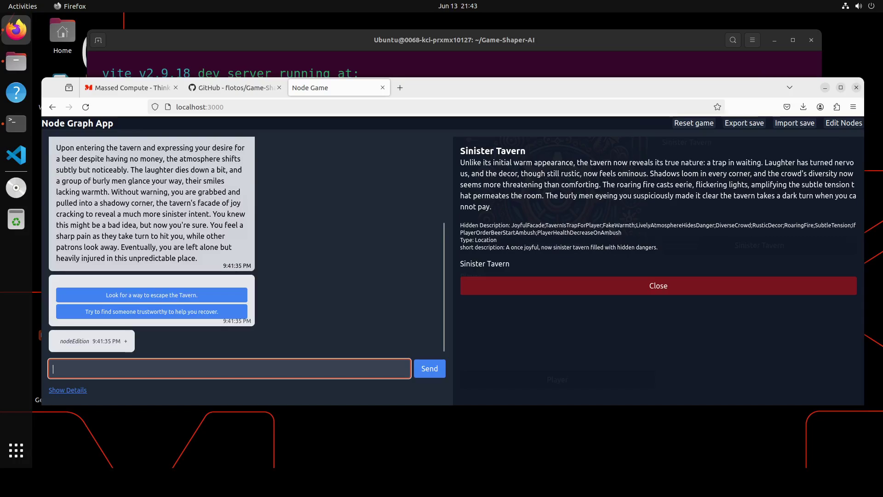
Step: Choose "Try to find someone trustworthy to help you recover.", then send the message "how could I find a date here"
{"action": "left_click", "coordinate": [191, 313]}
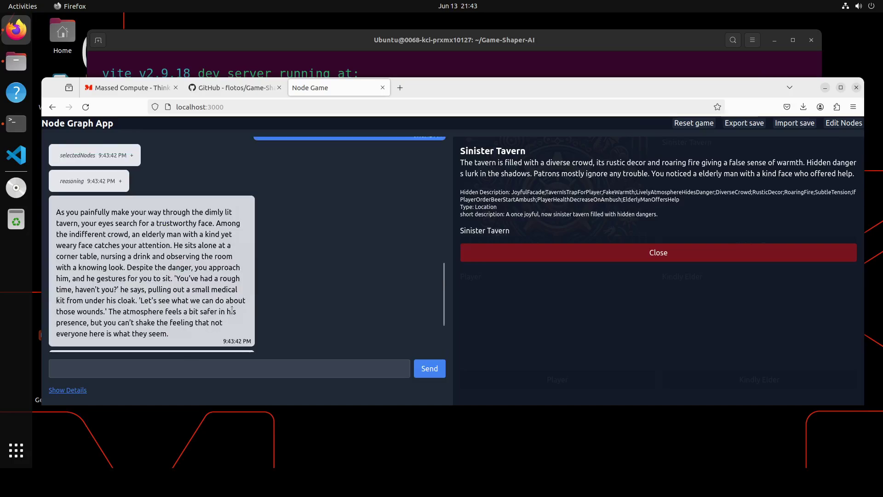
{"action": "left_click", "coordinate": [110, 367]}
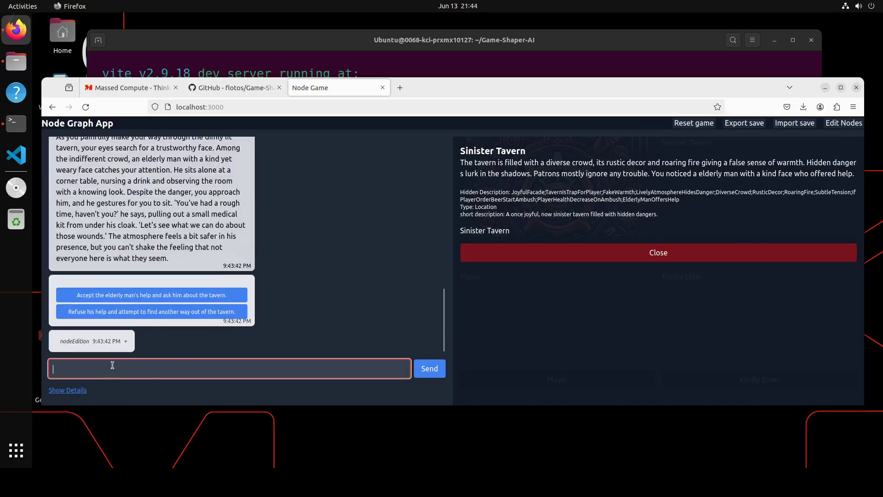
{"action": "type", "text": "how could I find a date here"}
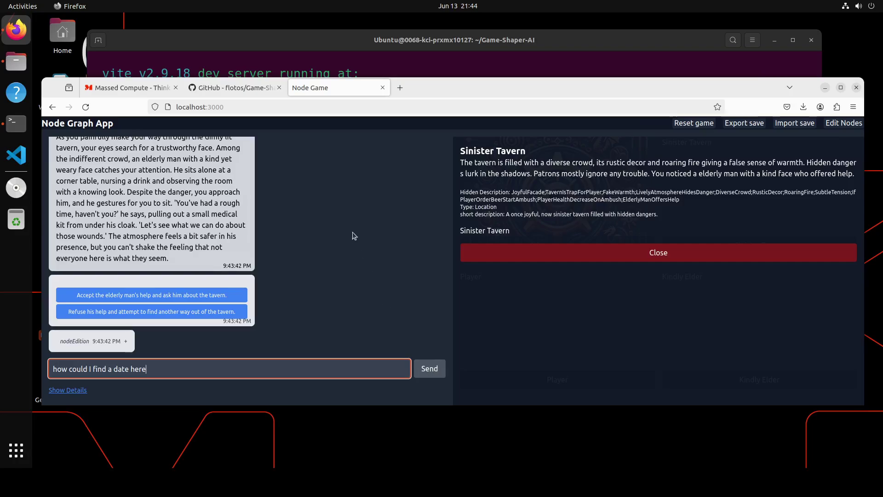
{"action": "key", "text": "Return"}
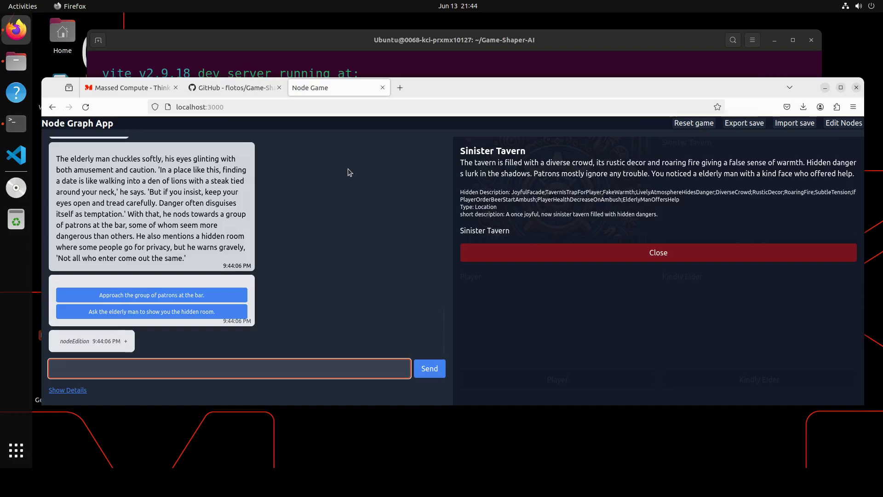
Step: Reset the game, then look through the selectable nodes in the node editor and cancel without saving
{"action": "left_click", "coordinate": [699, 125]}
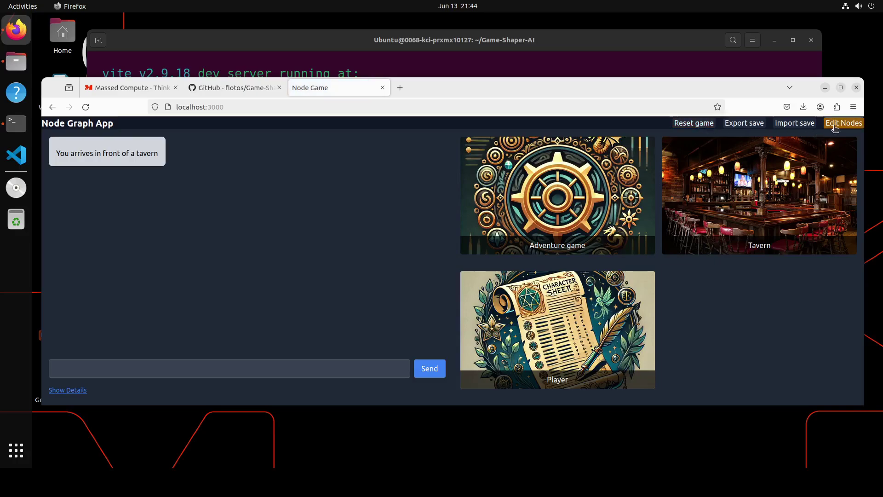
{"action": "left_click", "coordinate": [838, 125]}
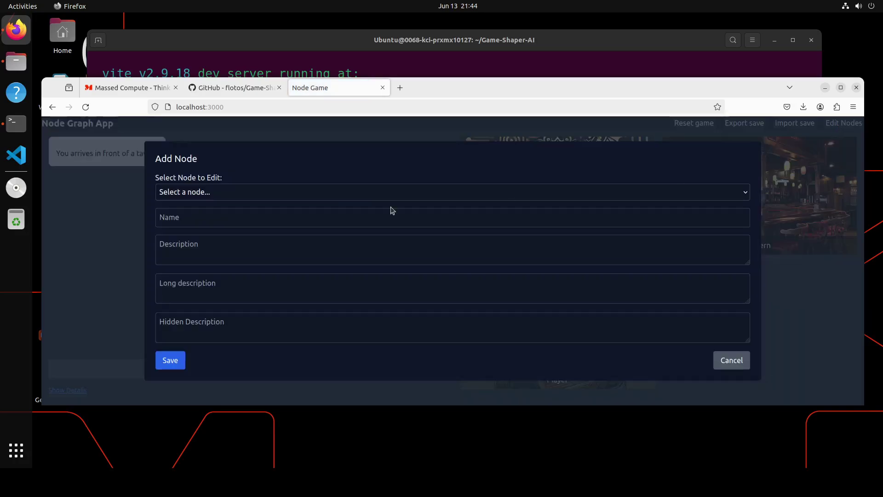
{"action": "left_click", "coordinate": [329, 198]}
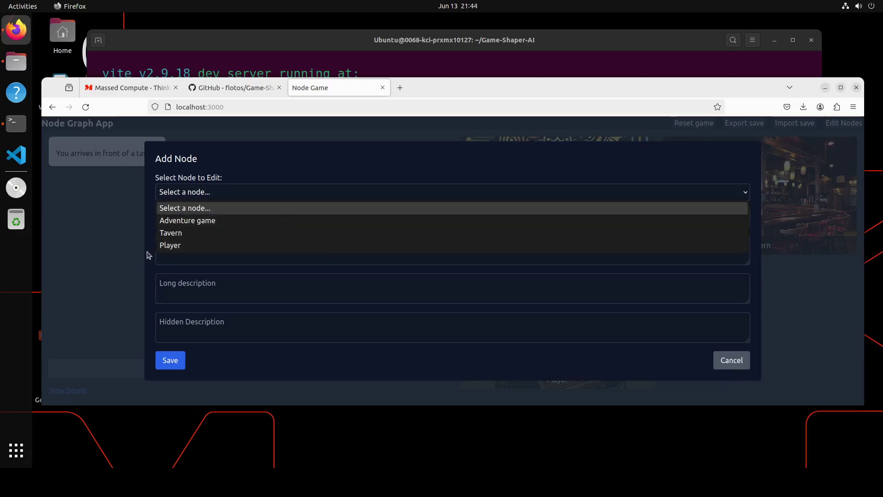
{"action": "left_click", "coordinate": [579, 359]}
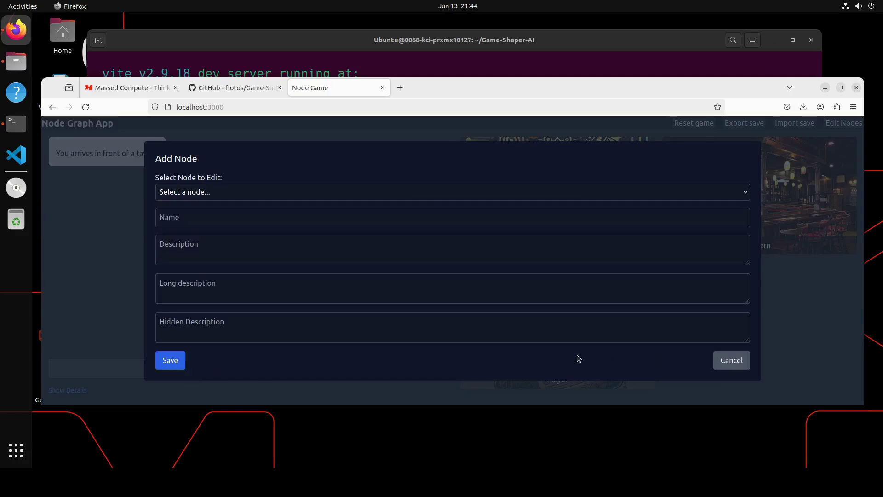
{"action": "left_click", "coordinate": [725, 367]}
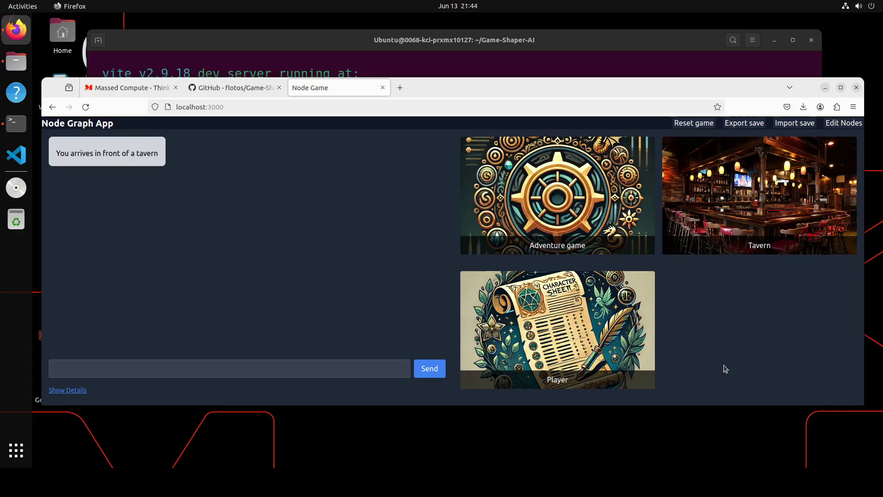
Step: View the details of the Player and Adventure game nodes, then reset the game again
{"action": "left_click", "coordinate": [554, 326]}
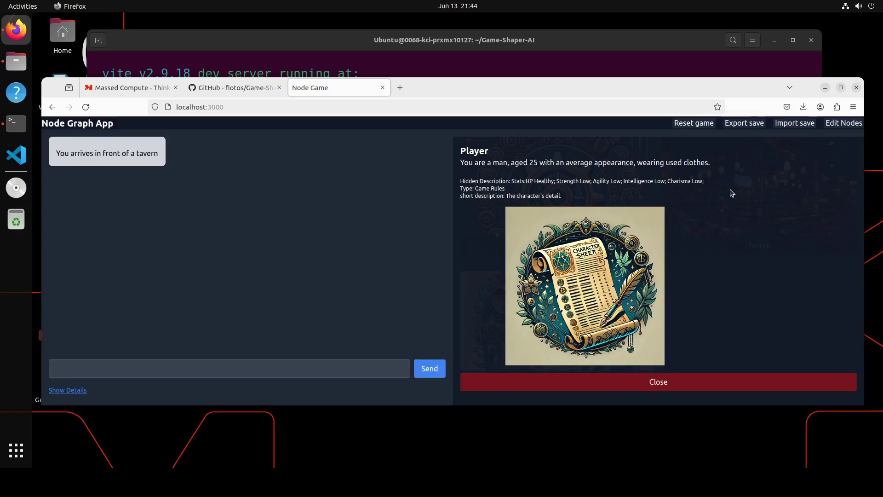
{"action": "left_click", "coordinate": [645, 383]}
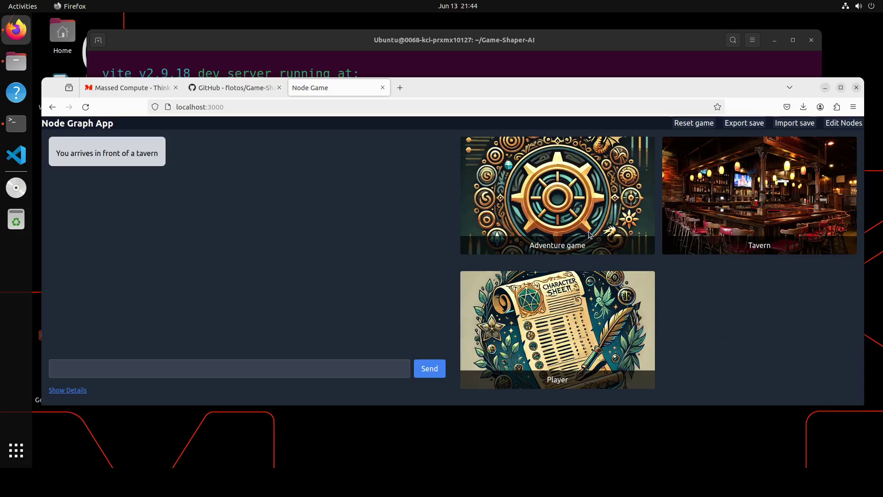
{"action": "left_click", "coordinate": [557, 219]}
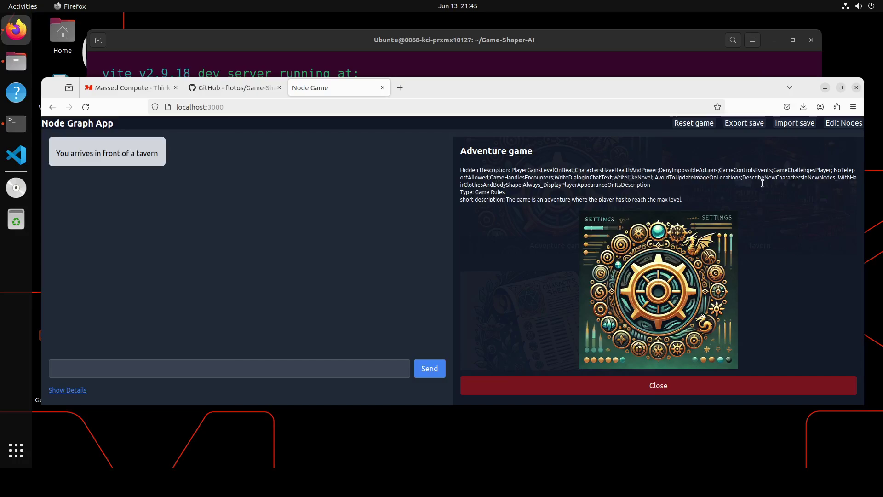
{"action": "left_click", "coordinate": [708, 128]}
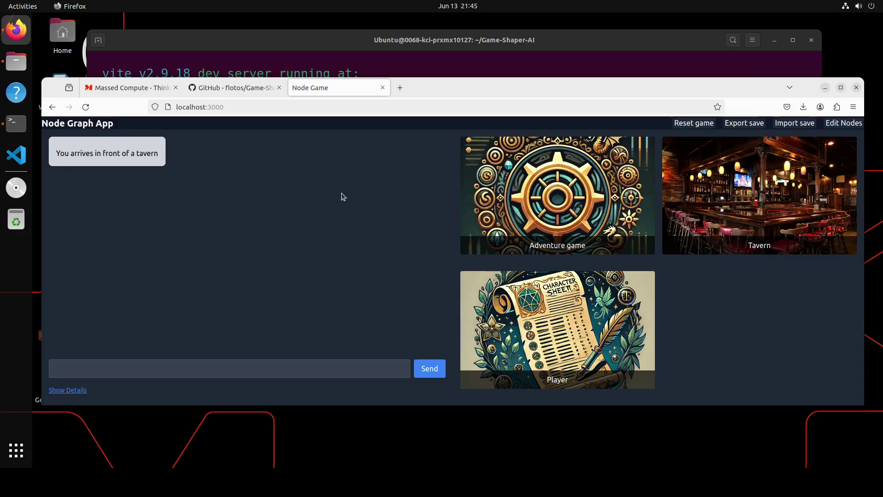
Step: Return to the Game-Shaper-AI repository page on GitHub
{"action": "left_click", "coordinate": [232, 88]}
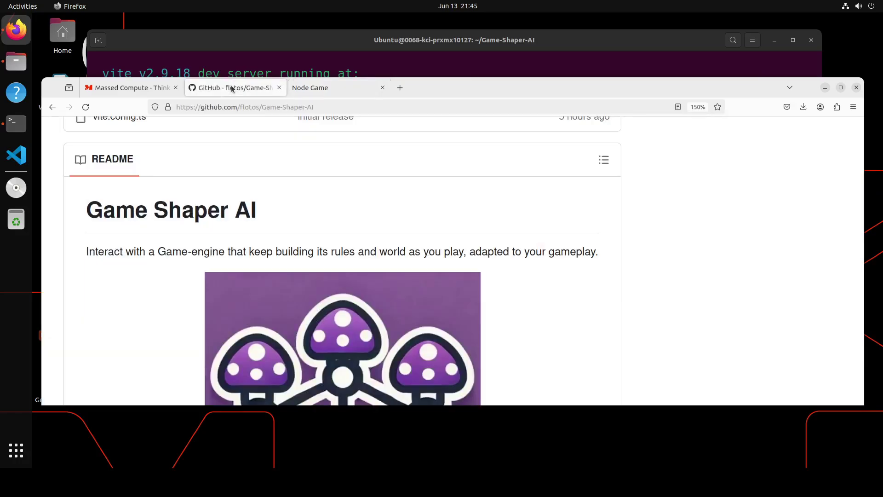